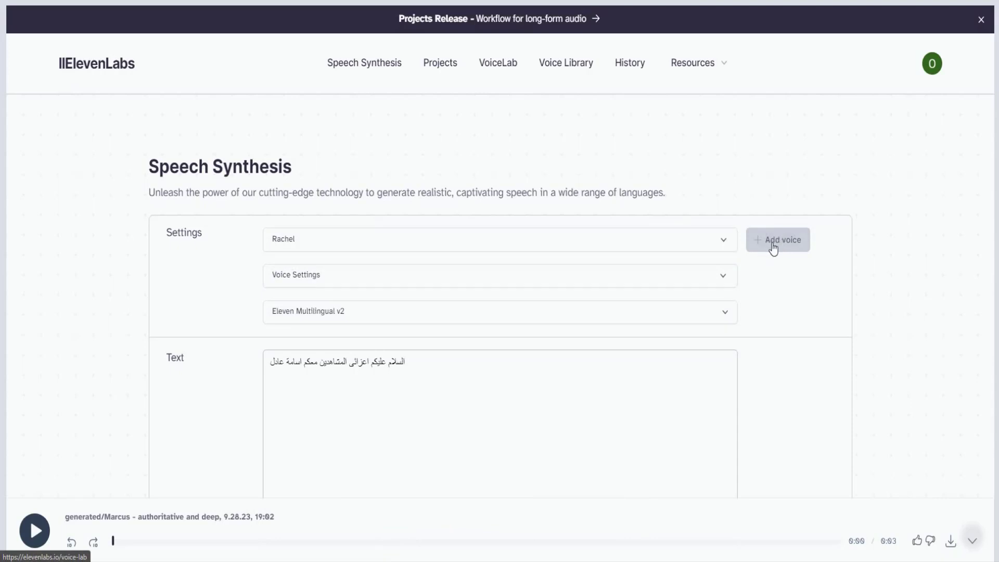
- Open the Voice Design form in VoiceLab for generating a new voice
left_click(774, 248)
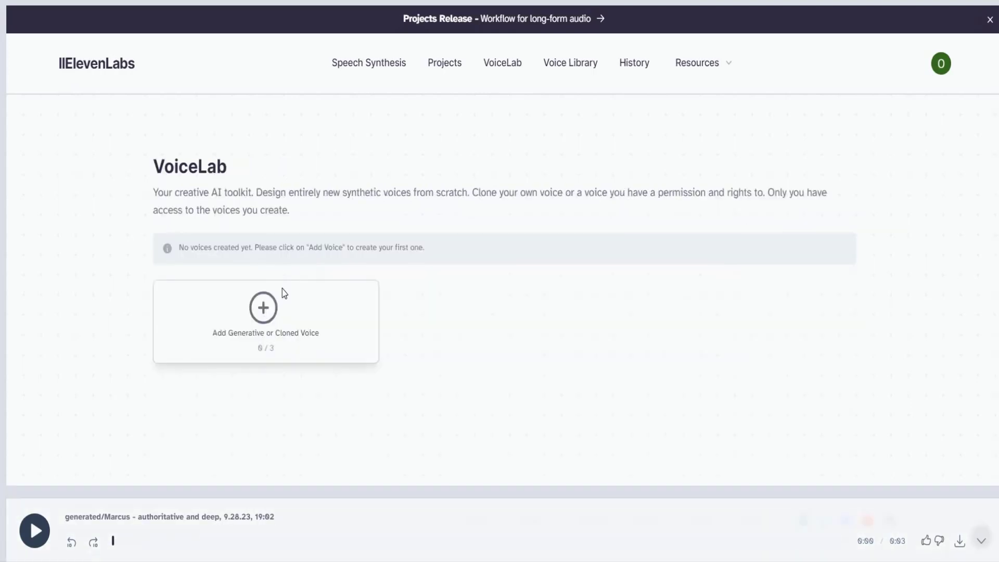
left_click(294, 346)
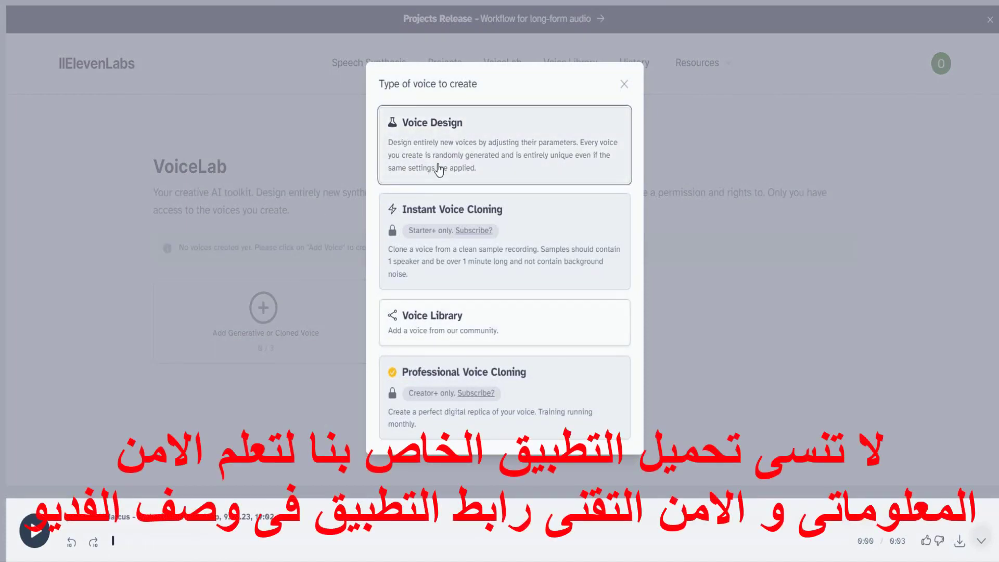
left_click(471, 336)
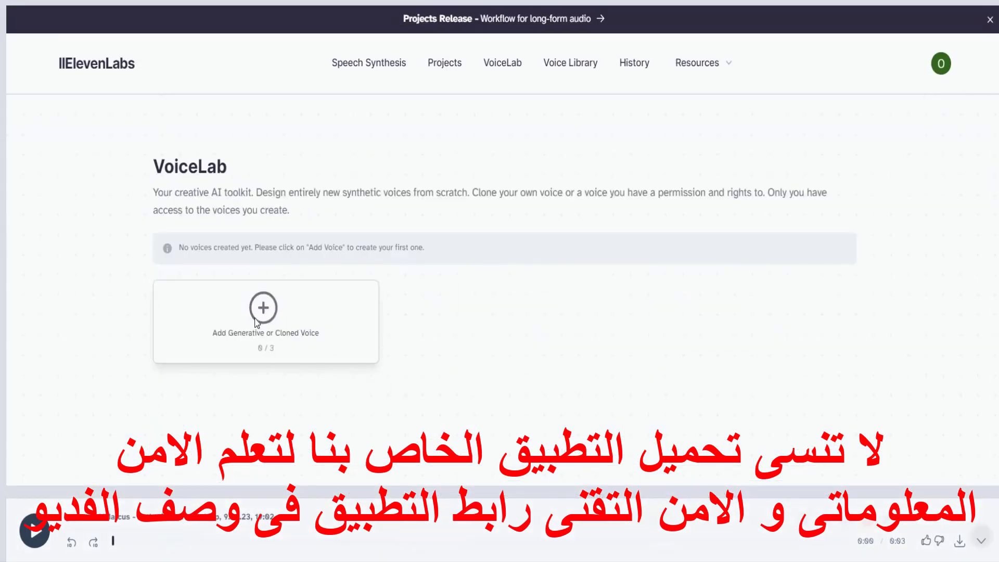
left_click(259, 320)
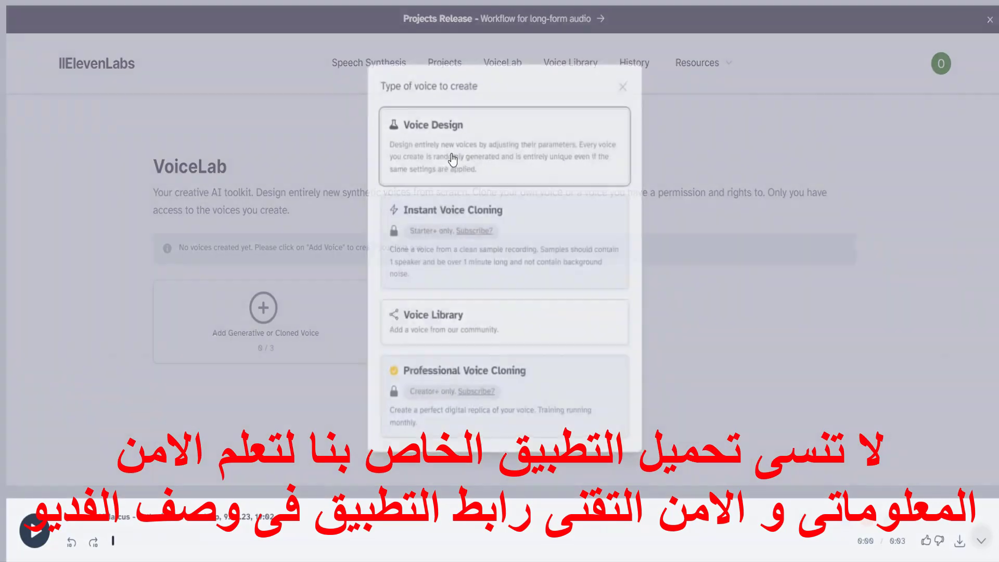
left_click(452, 159)
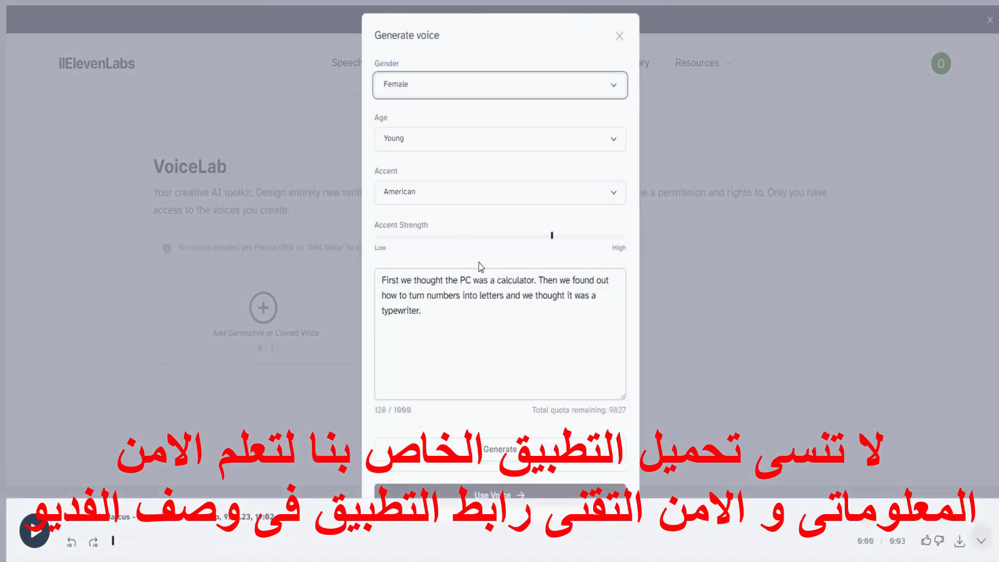
- Review the gender, age and accent choices in the Generate voice form
left_click(568, 196)
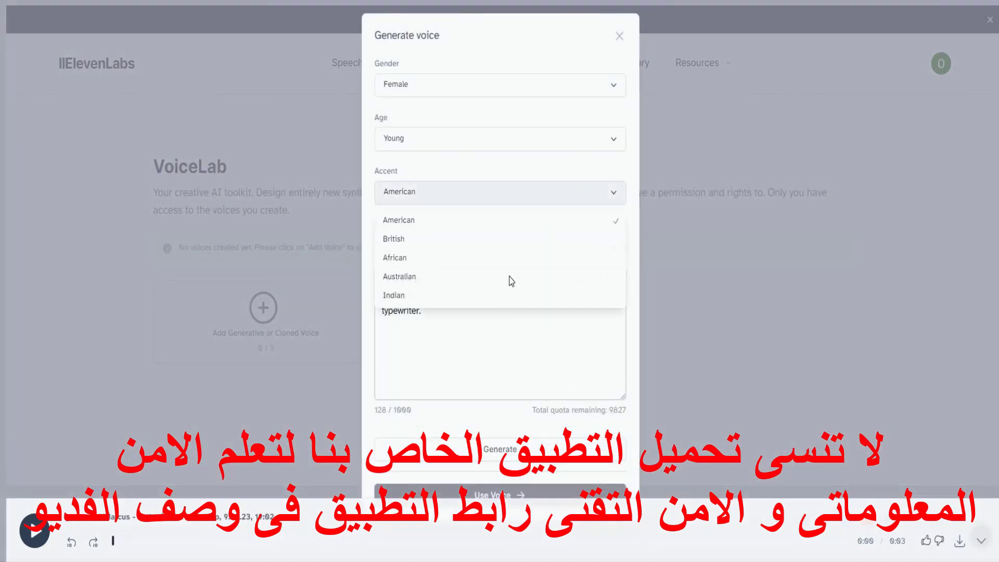
left_click(588, 90)
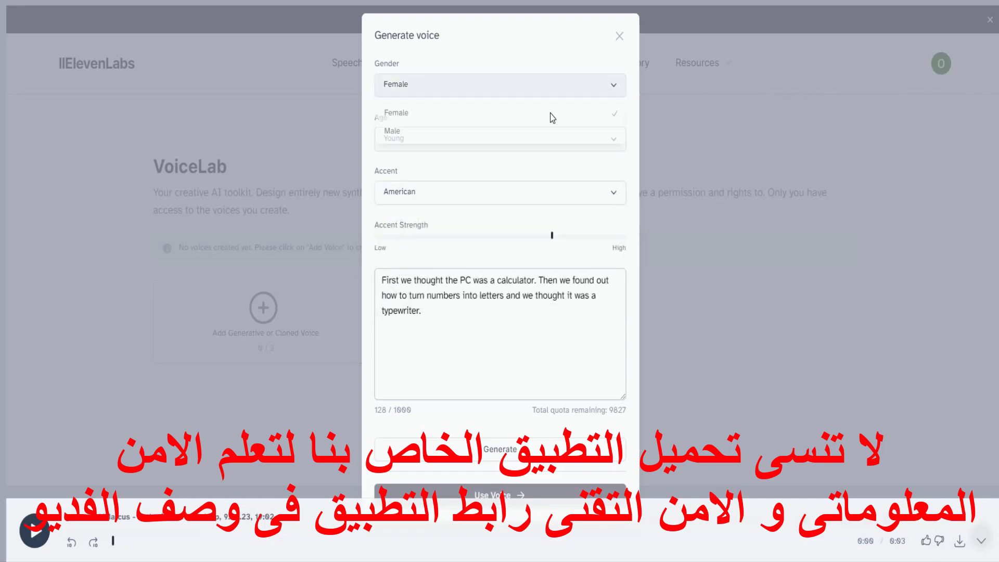
left_click(556, 88)
left_click(552, 92)
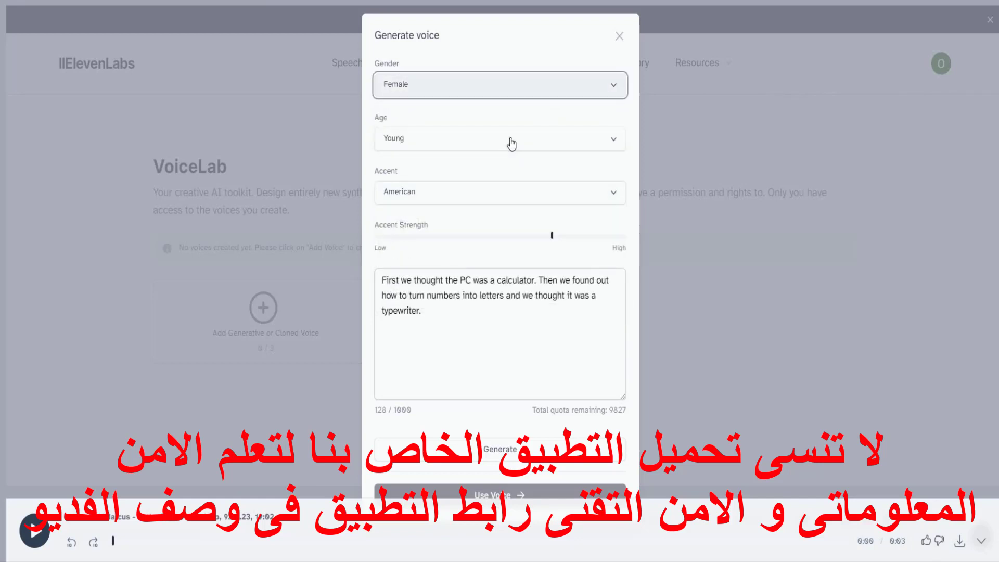
left_click(489, 148)
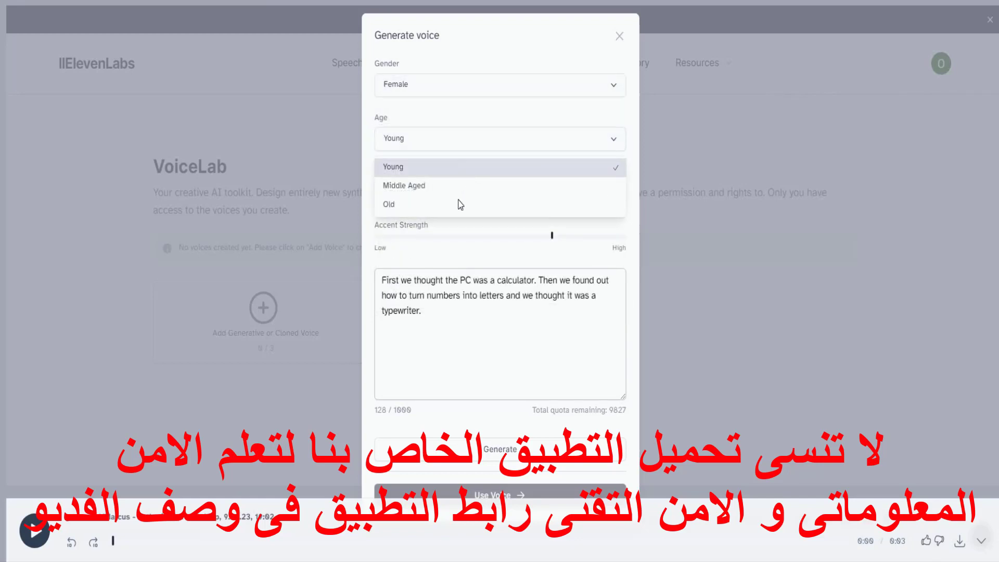
left_click(428, 235)
left_click(473, 192)
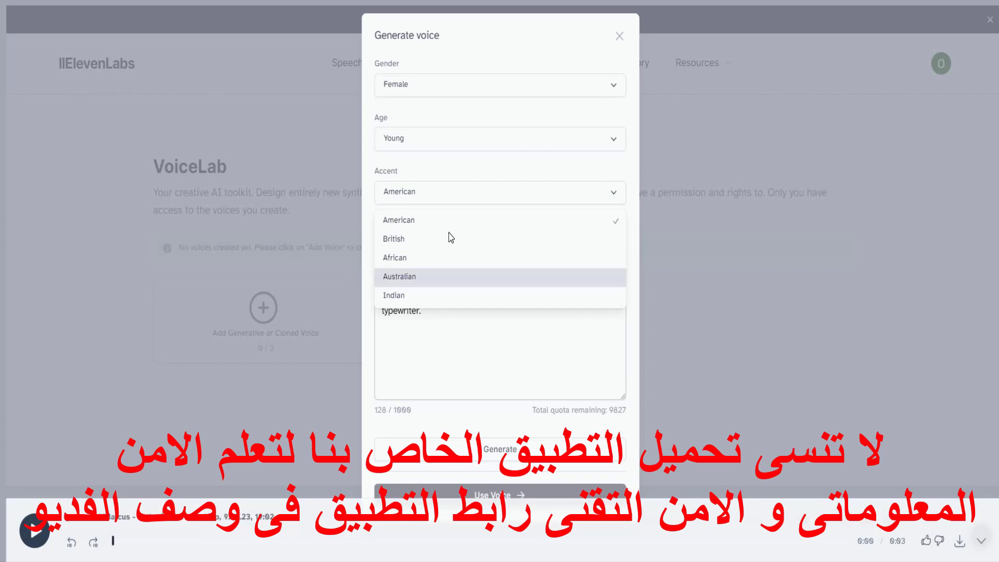
left_click(454, 192)
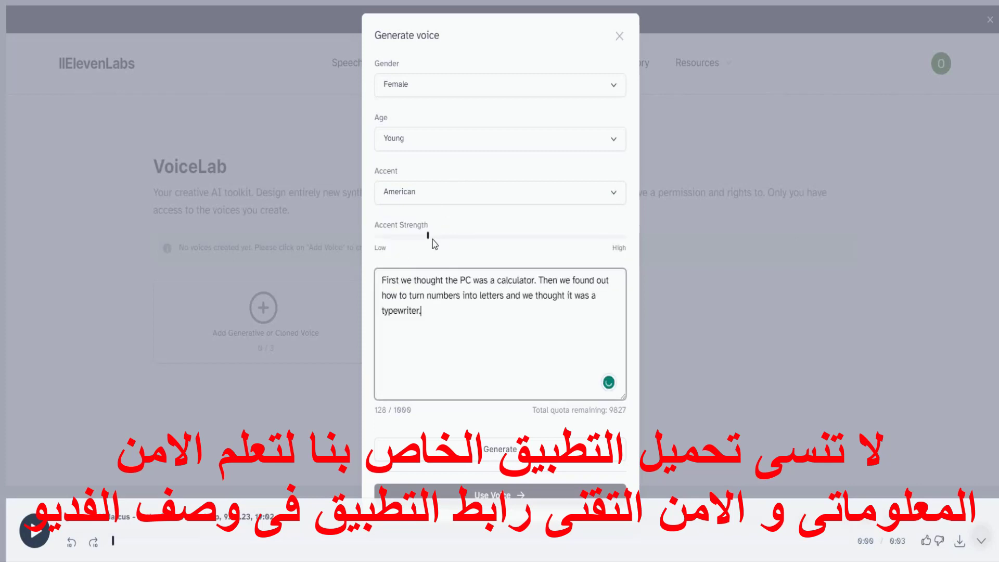
- Try a higher accent strength for the designed voice, and close the form without generating a voice
left_click_drag(430, 239, 490, 234)
left_click(564, 236)
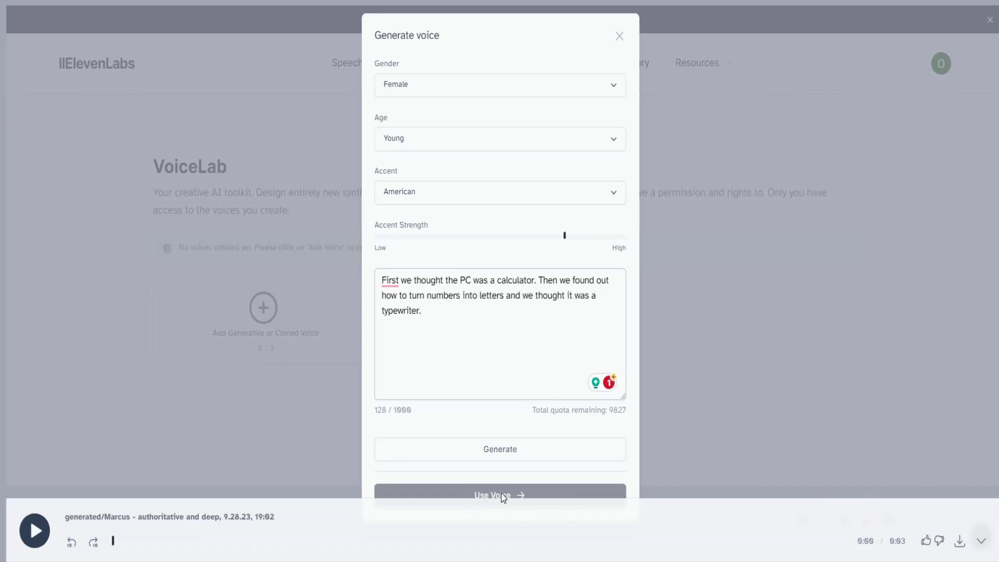
left_click(620, 36)
- Open the subscription plans and compare the prices and included features of the Free, Starter and Creator plans
left_click(267, 299)
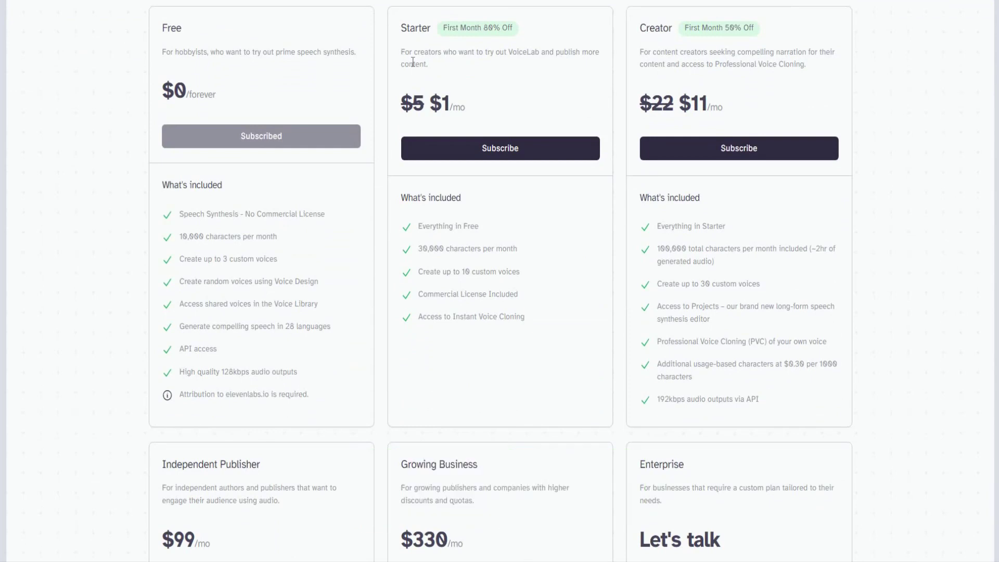
left_click_drag(454, 89, 494, 100)
left_click(469, 90)
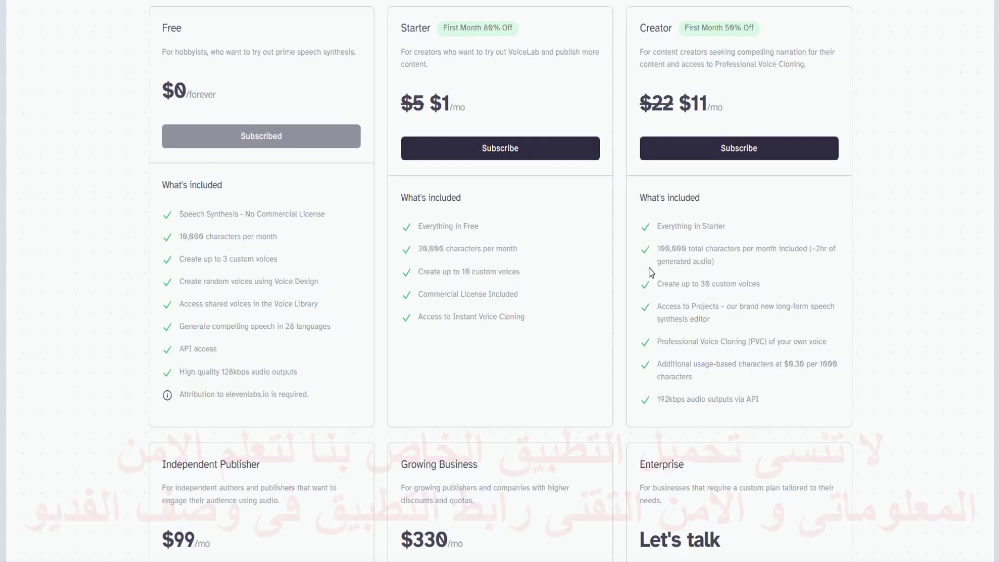
left_click_drag(765, 249, 838, 249)
left_click(448, 251)
left_click_drag(448, 252, 517, 249)
left_click(437, 225)
left_click_drag(427, 250, 513, 273)
double_click(489, 249)
left_click(460, 277)
left_click_drag(183, 214, 292, 401)
left_click(363, 351)
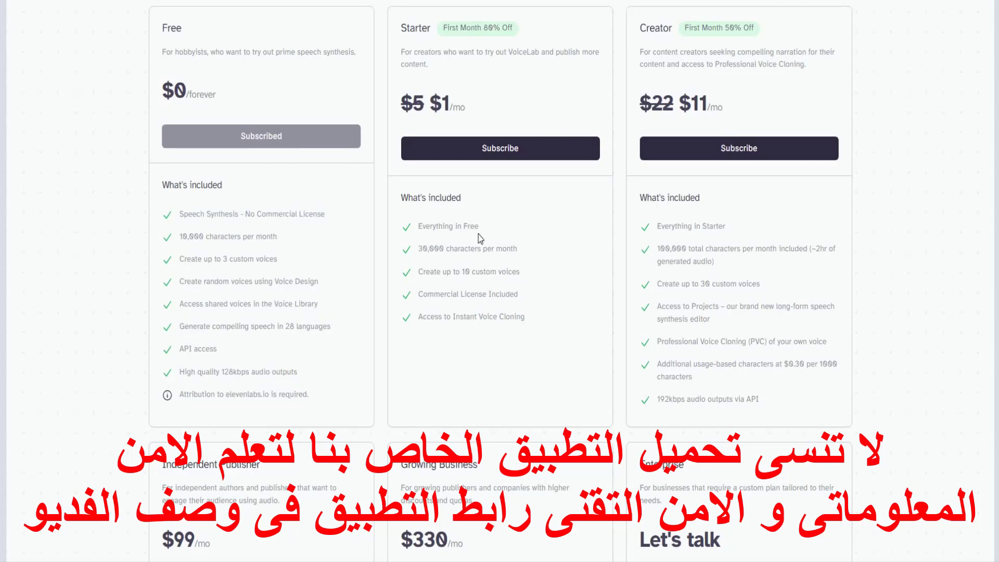
left_click_drag(527, 307, 417, 223)
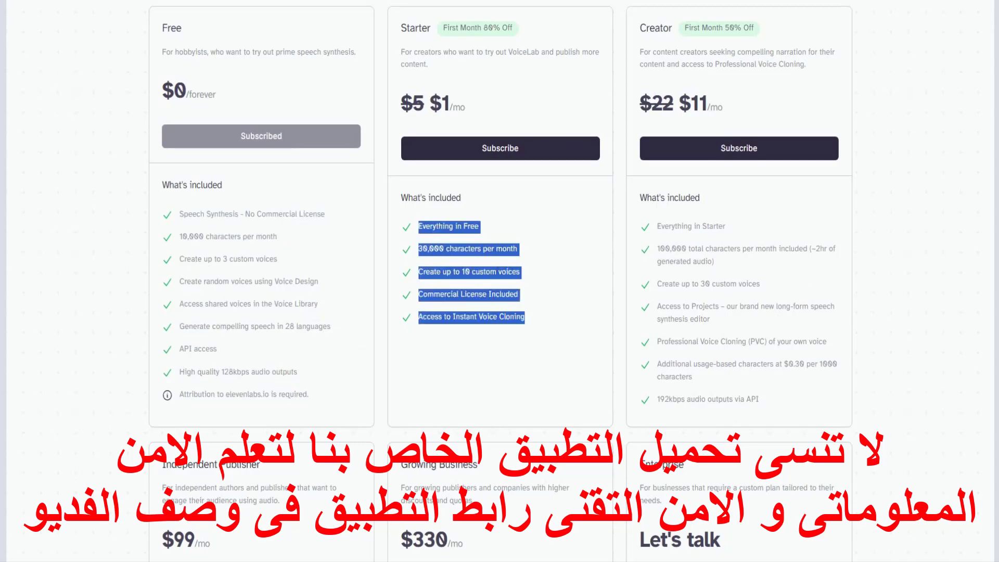
scroll(500, 281, "down", 8)
scroll(284, 50, "up", 15)
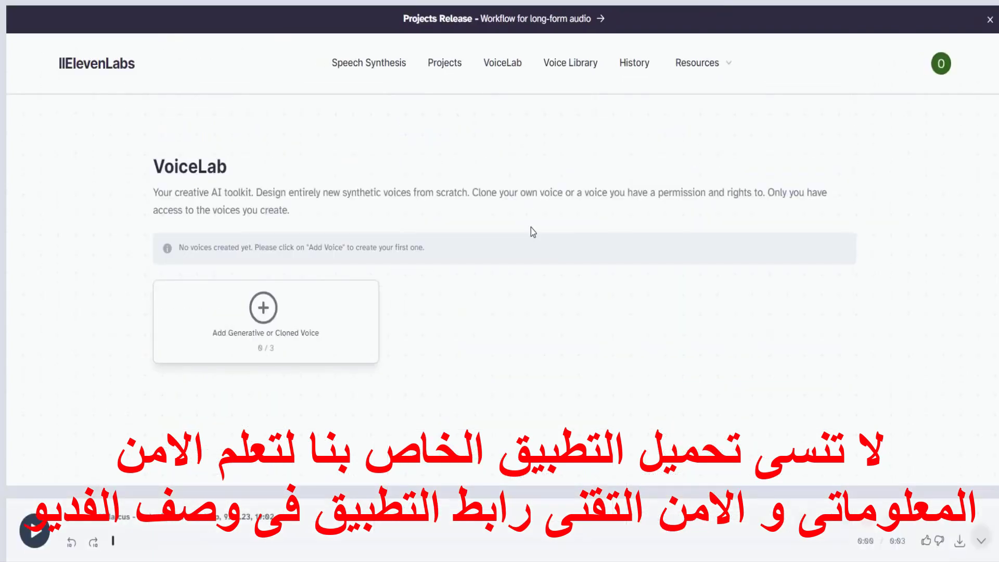
- Start adding a new voice in VoiceLab and choose the community Voice Library as its source
left_click(263, 307)
left_click(416, 249)
left_click(422, 378)
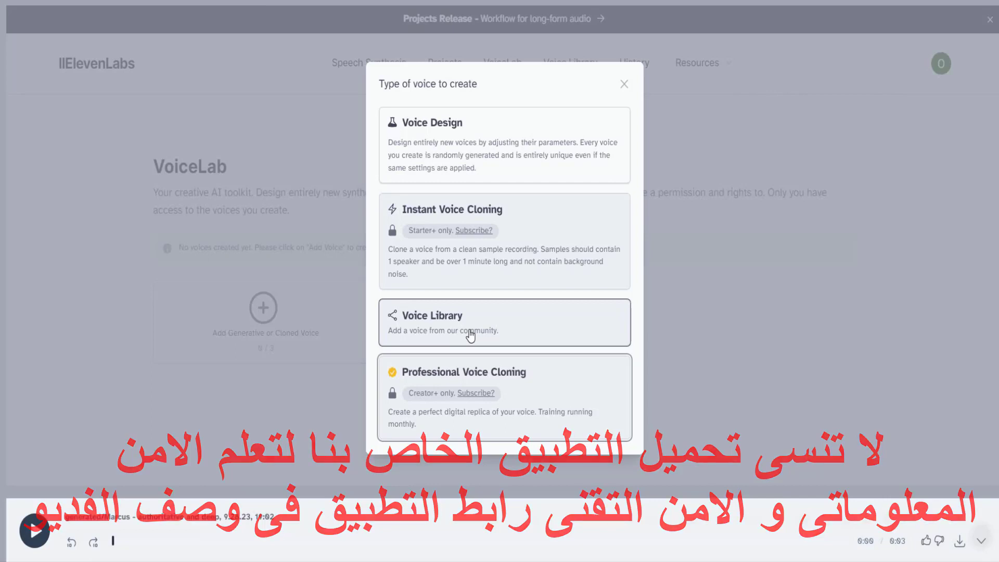
left_click(443, 342)
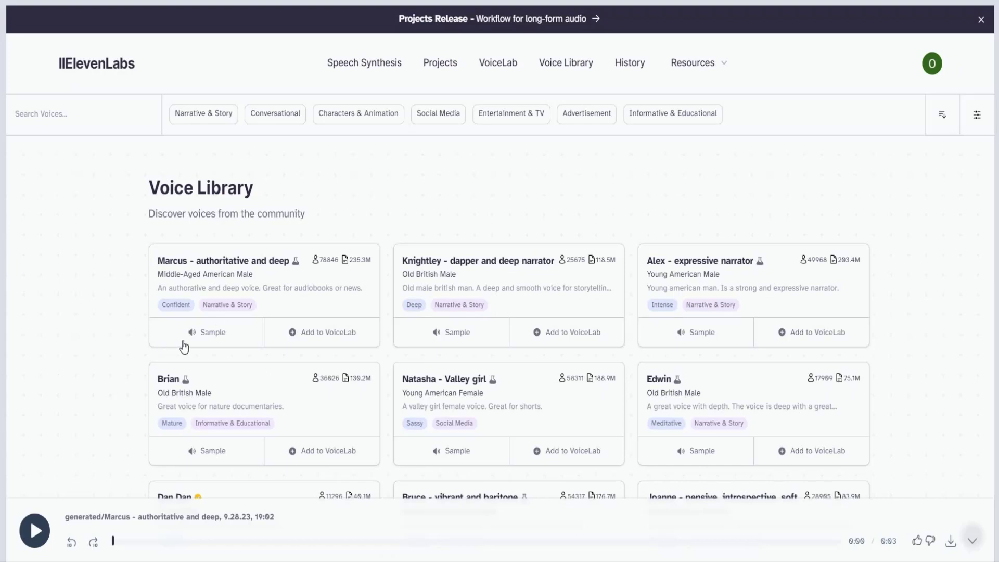
- Browse the Voice Library and play the samples of the middle-aged Portuguese male voice and Myriam - sweet Teen Girl
scroll(997, 183, "down", 15)
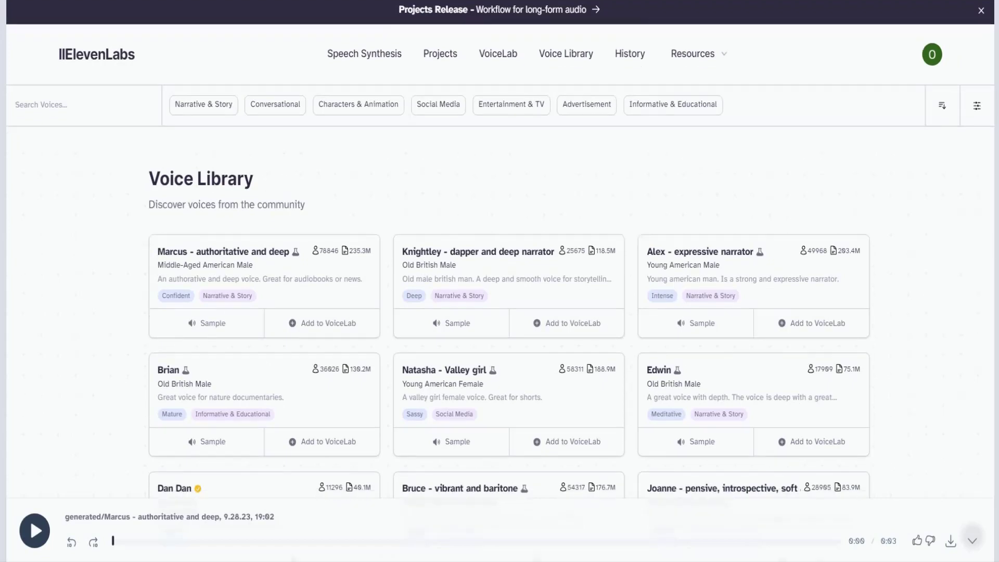
scroll(954, 457, "down", 2)
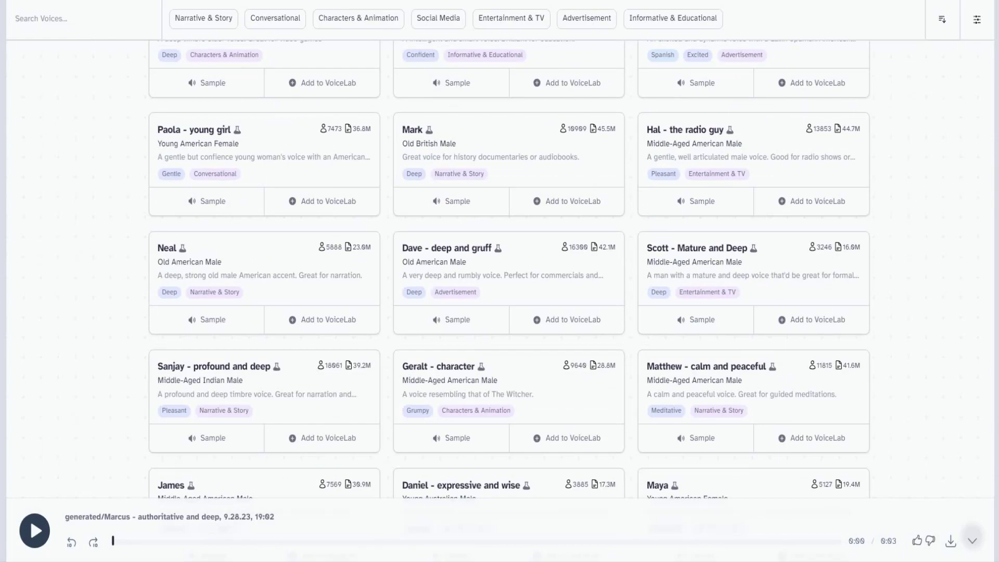
scroll(509, 271, "down", 10)
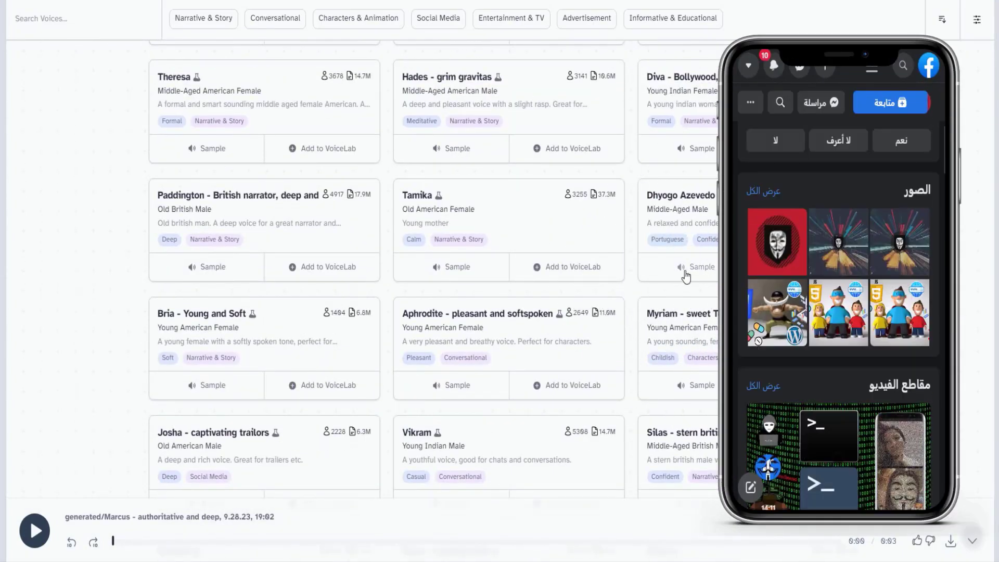
left_click(698, 268)
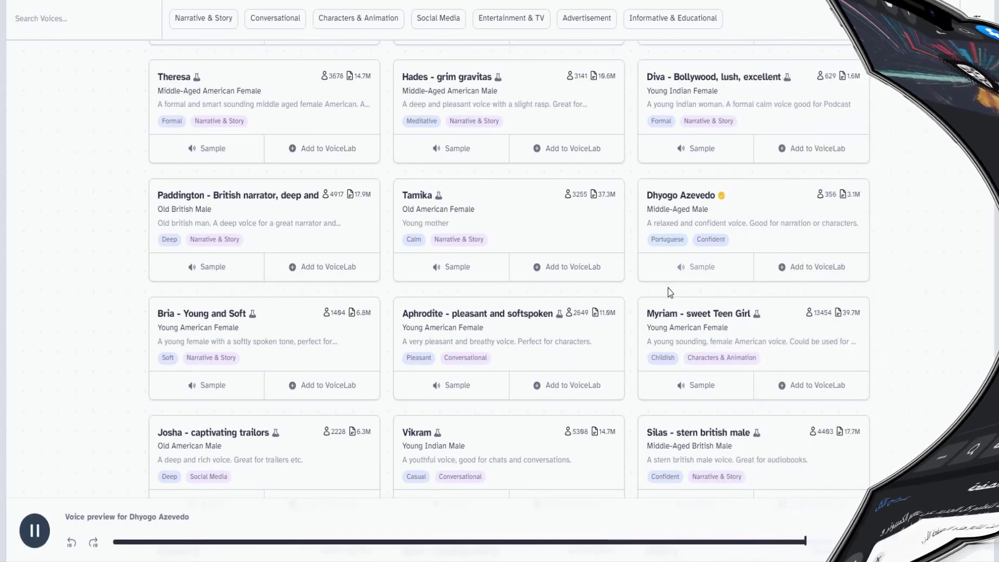
left_click(700, 395)
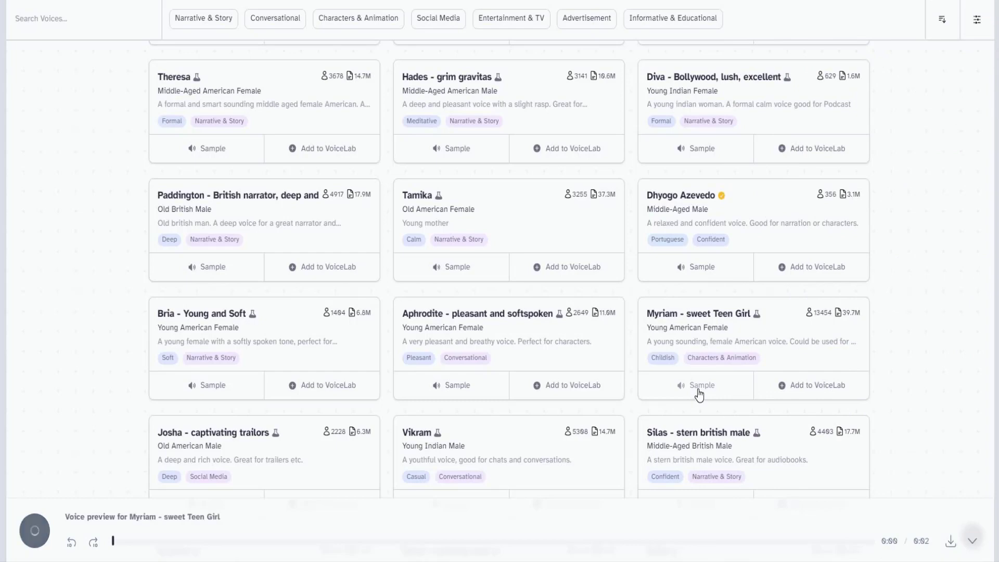
- Add the Myriam - sweet Teen Girl voice to VoiceLab under its default name
left_click(788, 397)
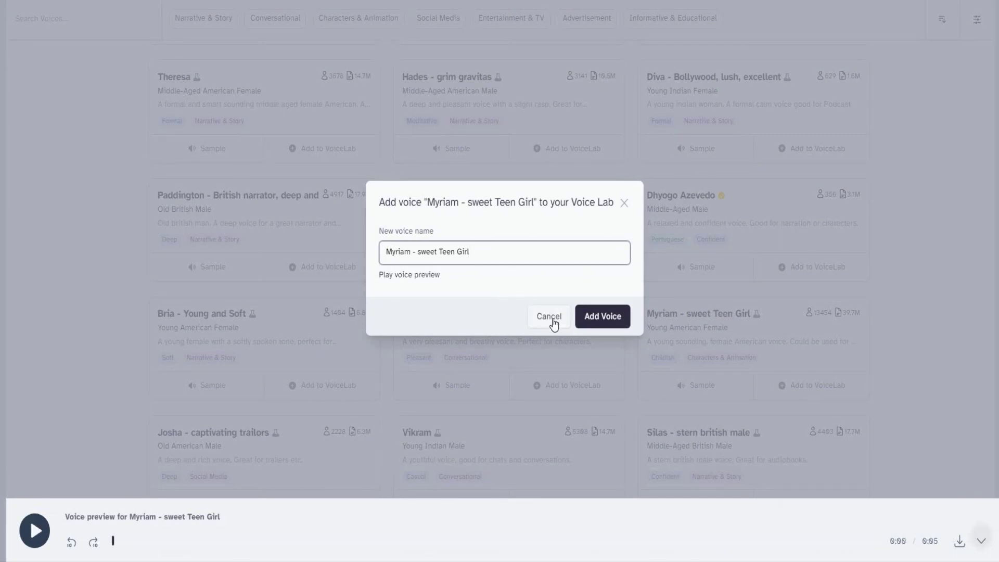
left_click(618, 316)
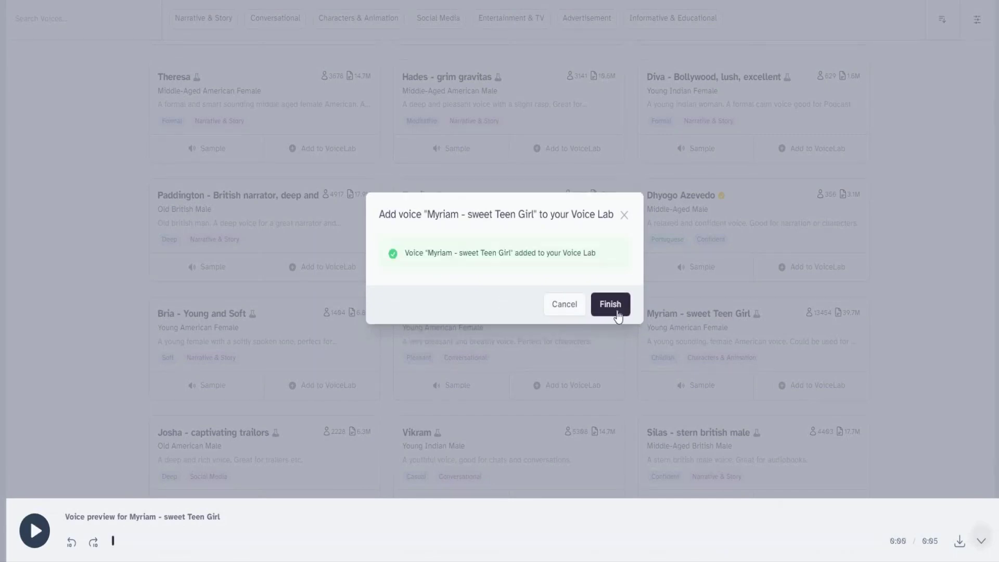
left_click(354, 213)
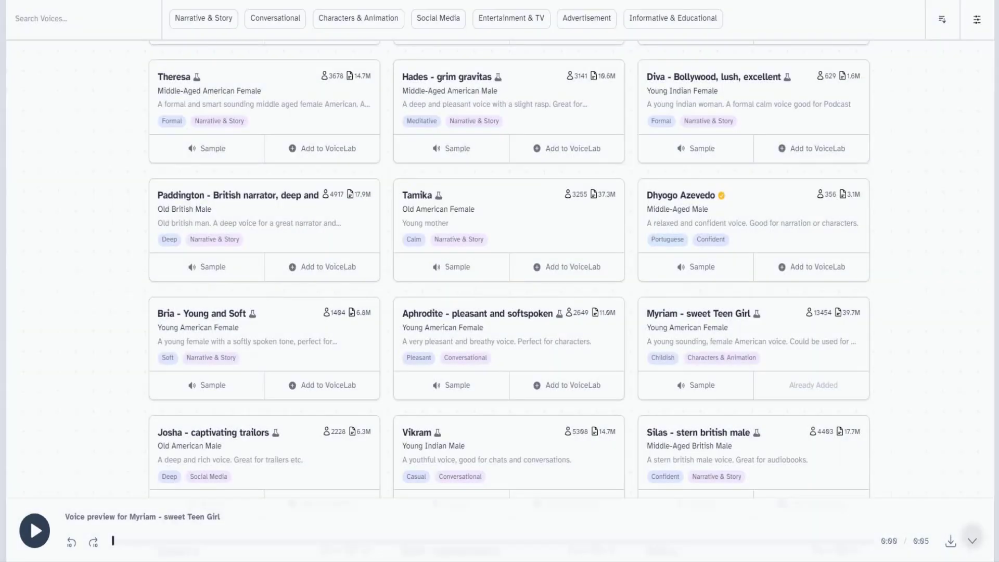
- Return to VoiceLab by way of Speech Synthesis and use the Myriam - sweet Teen Girl voice for speech synthesis
scroll(671, 49, "up", 10)
left_click(354, 65)
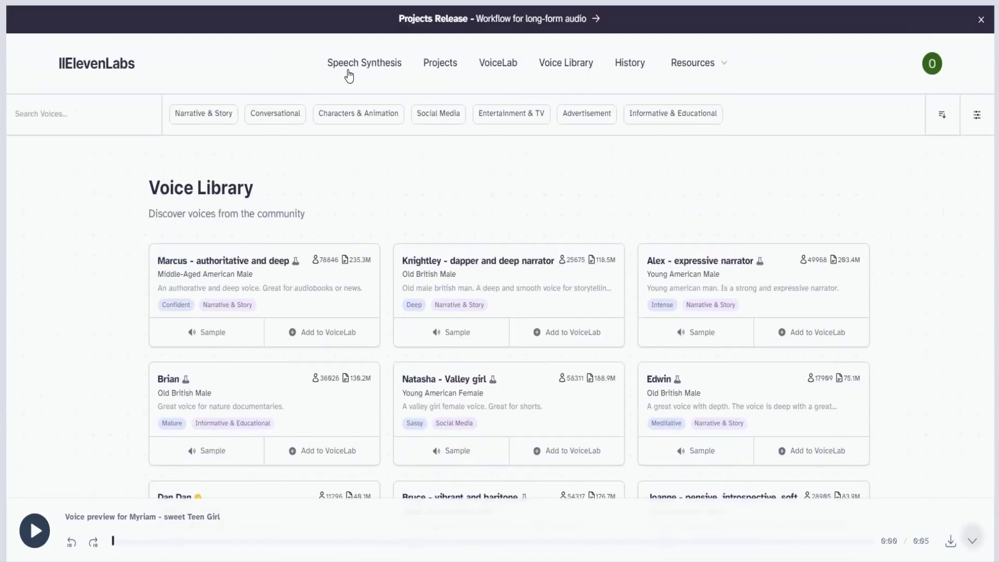
left_click(390, 237)
left_click(791, 241)
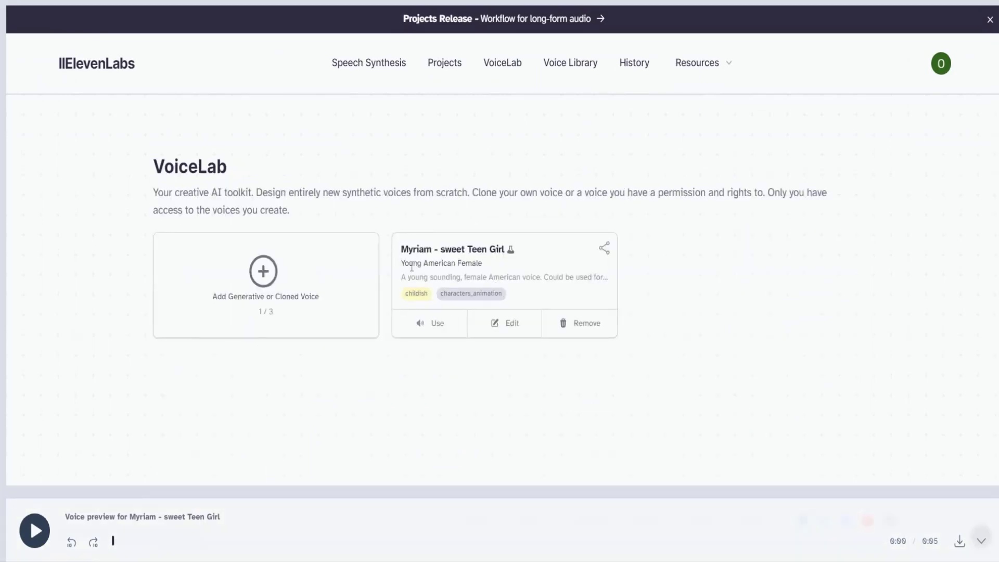
left_click_drag(433, 255, 439, 327)
left_click(436, 326)
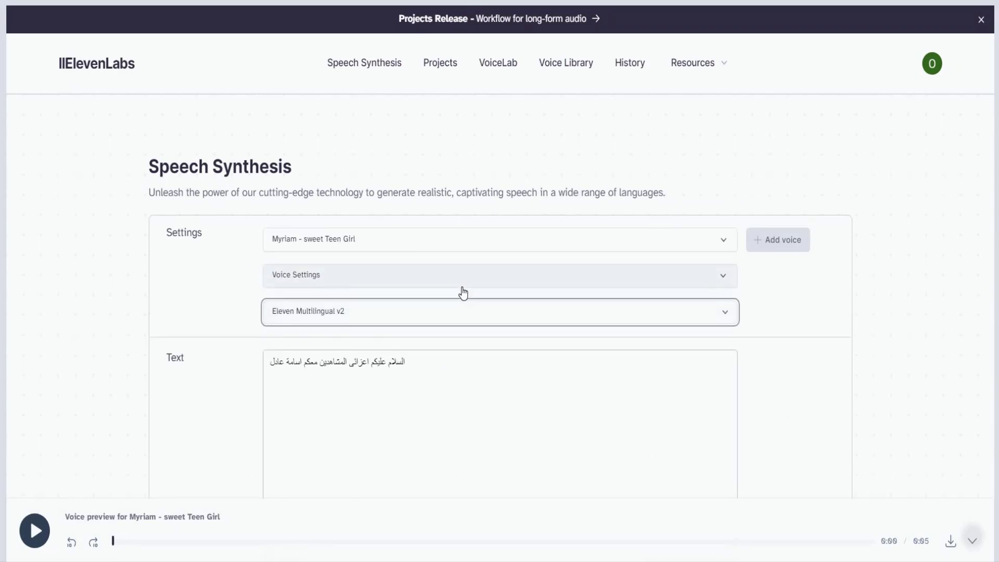
- Review the voice settings without changing them, and choose the Eleven Multilingual v2 model for the Arabic text
left_click(463, 285)
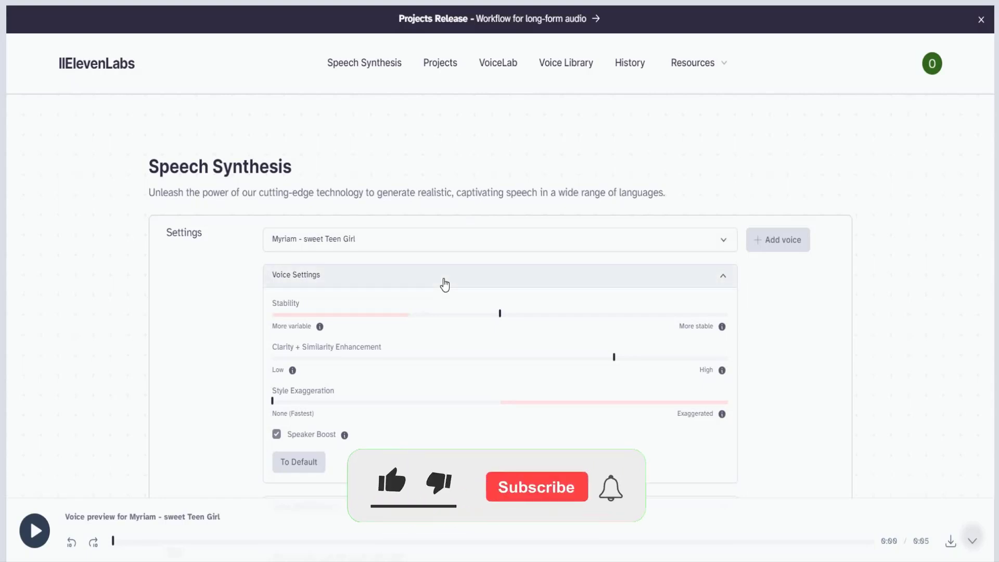
left_click(444, 284)
left_click(415, 321)
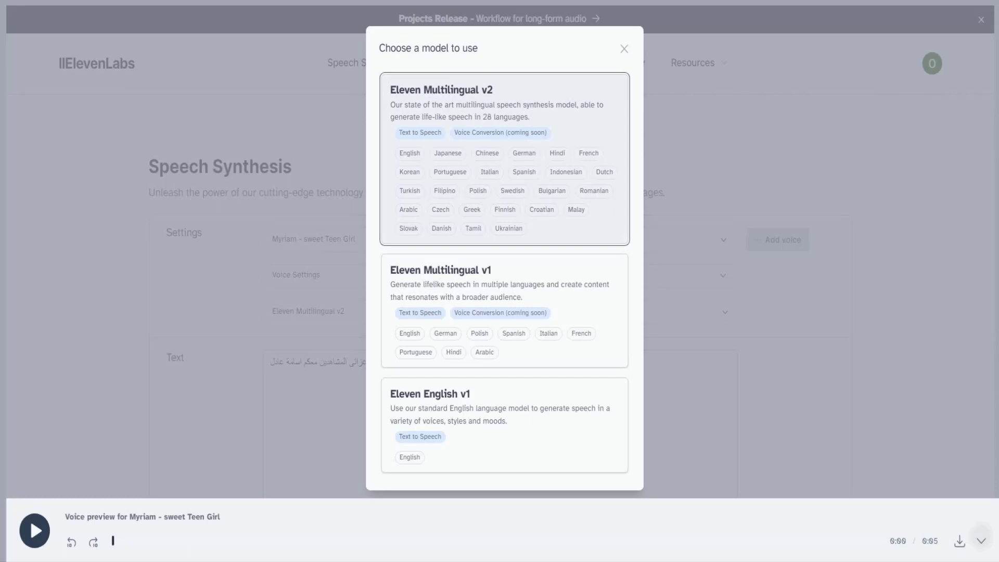
left_click(454, 93)
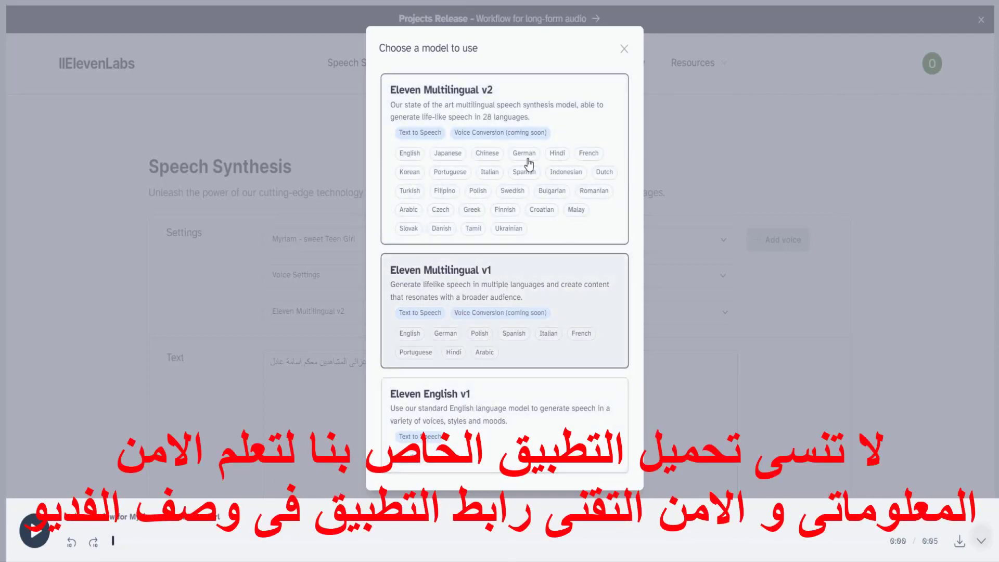
left_click(570, 198)
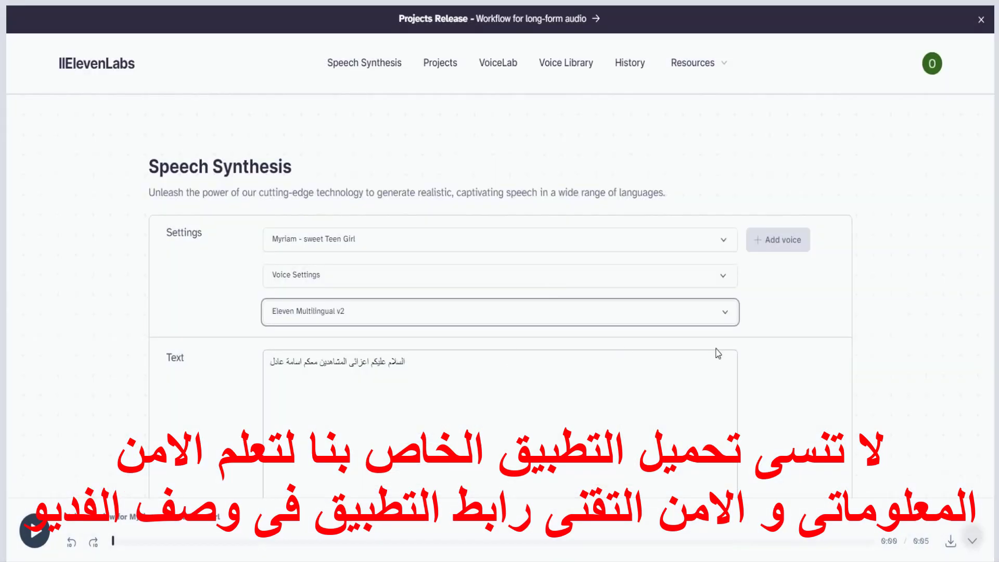
scroll(526, 364, "down", 4)
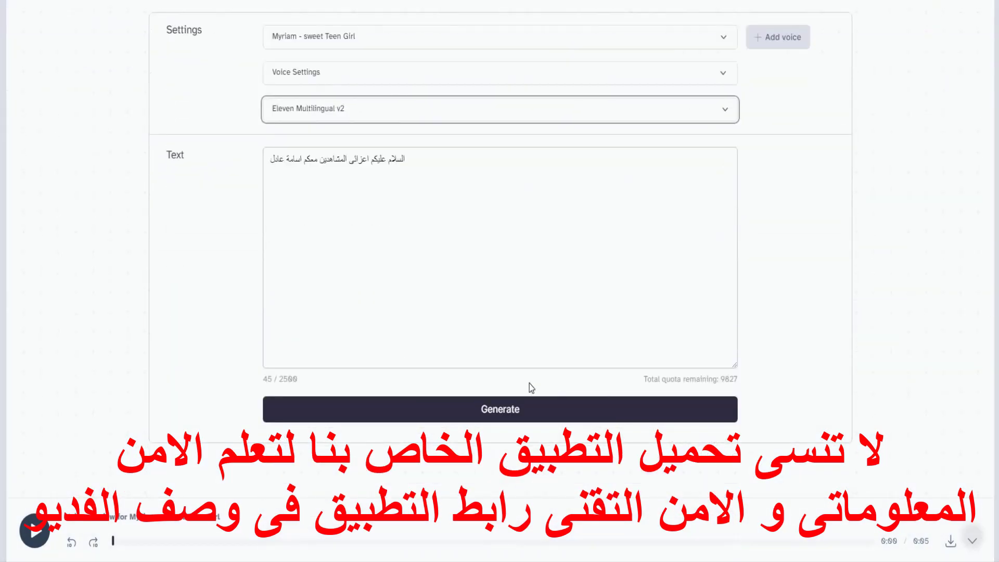
- Generate the Arabic speech with the Myriam - sweet Teen Girl voice and play the downloaded audio file in Media Player
left_click(525, 408)
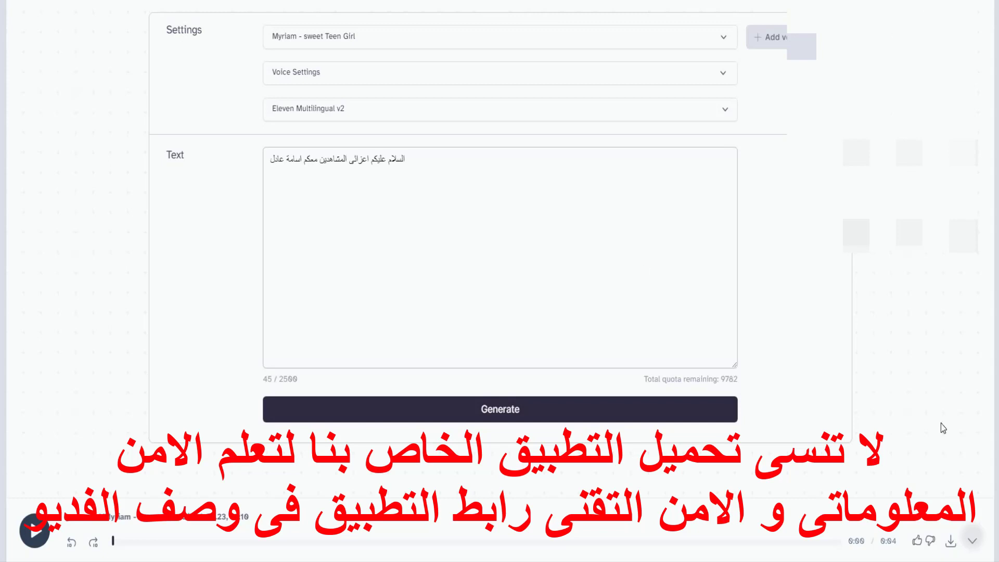
left_click(972, 541)
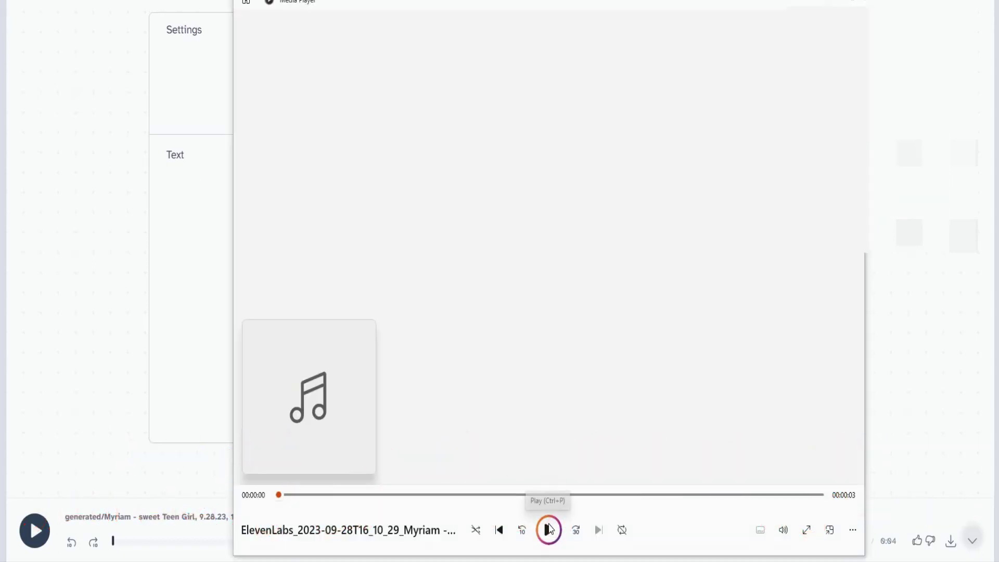
left_click(550, 529)
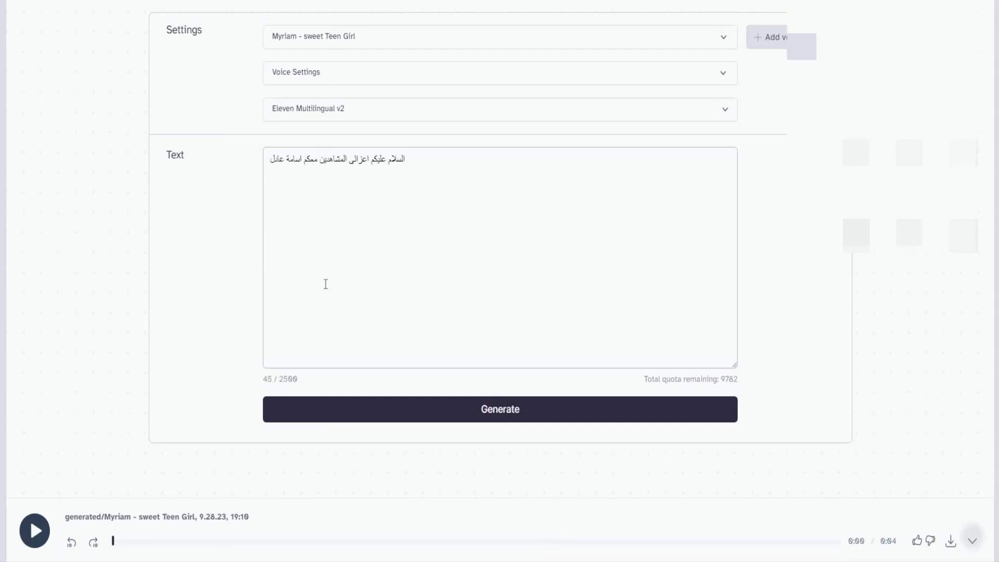
left_click(271, 171)
key("ctrl+a")
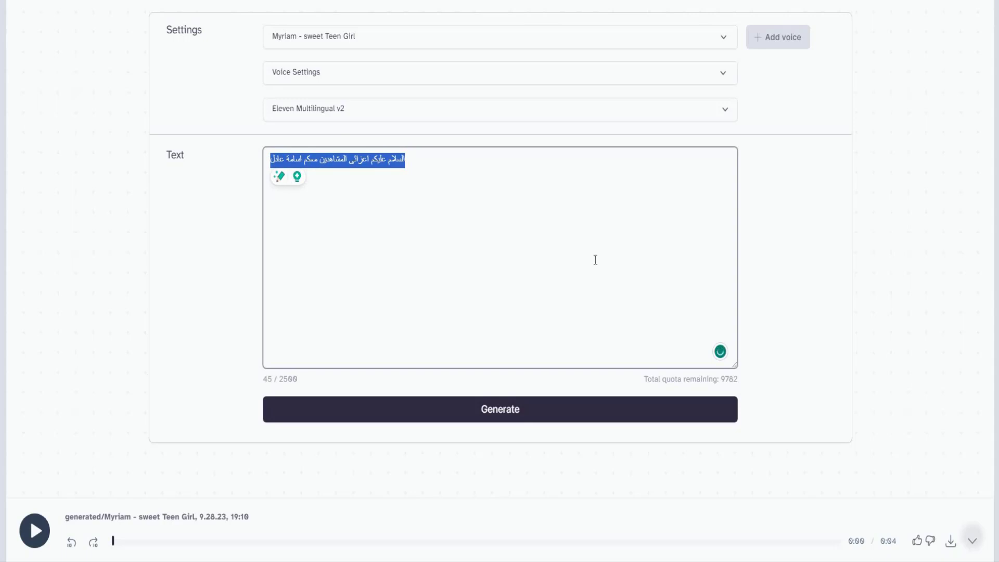
left_click(580, 258)
- Open the Projects page and follow its upgrade link to the subscription page to check the current plan
scroll(950, 241, "up", 3)
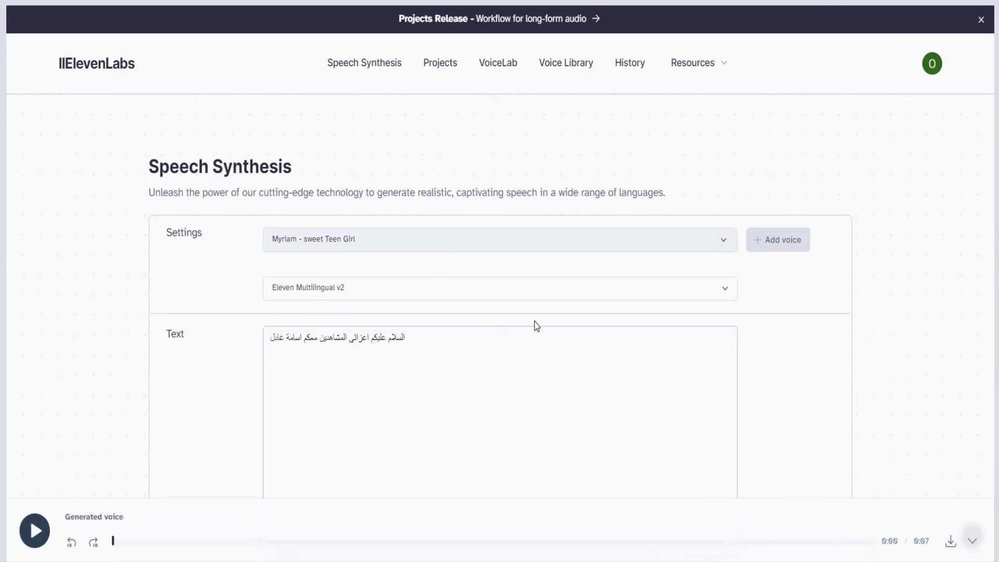
left_click(536, 20)
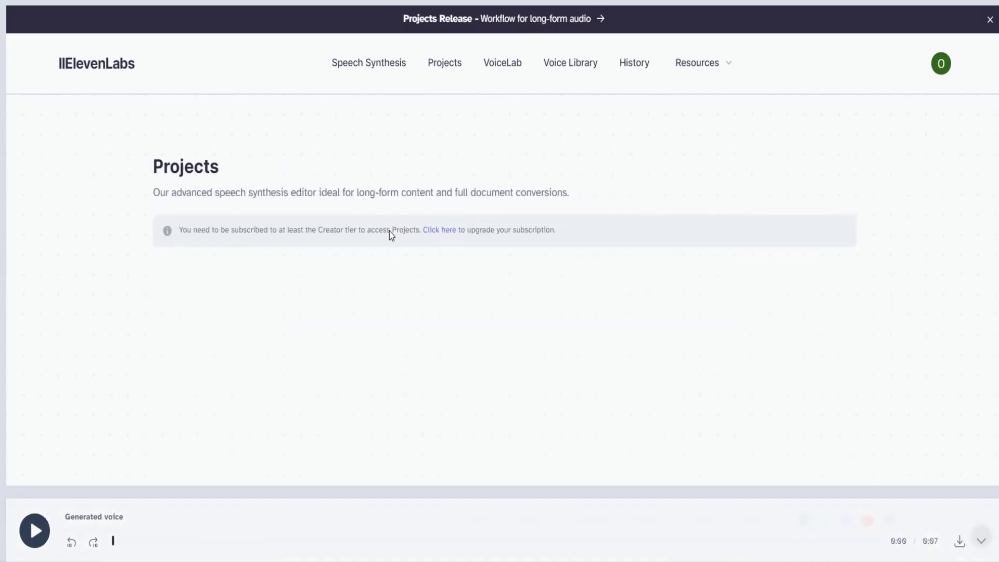
left_click(439, 231)
double_click(396, 228)
- Examine the available subscription plans, focusing on the Starter plan's price, monthly characters and Instant Voice Cloning access
scroll(399, 145, "down", 7)
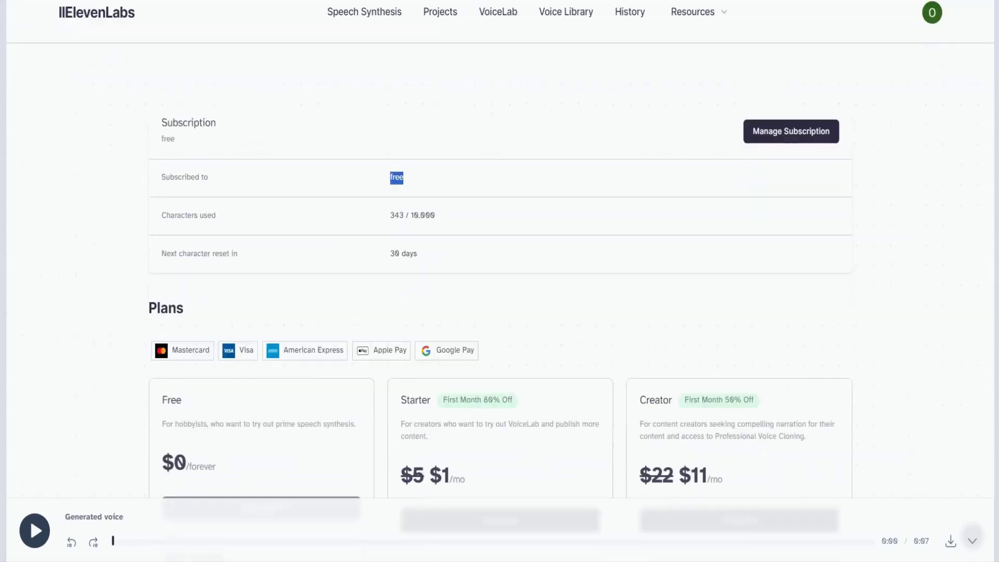
triple_click(400, 145)
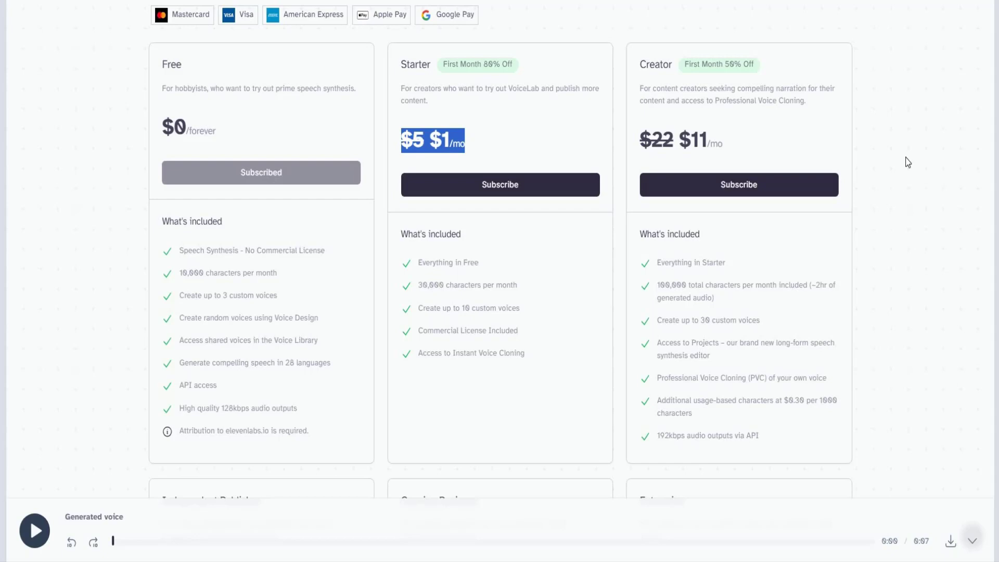
scroll(642, 181, "down", 1)
left_click_drag(496, 243, 427, 240)
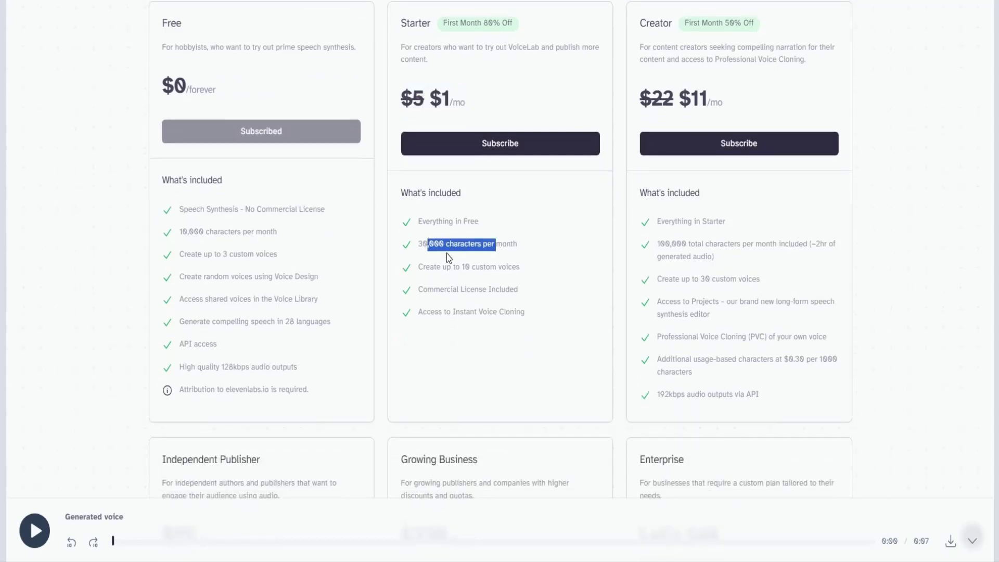
left_click(373, 266)
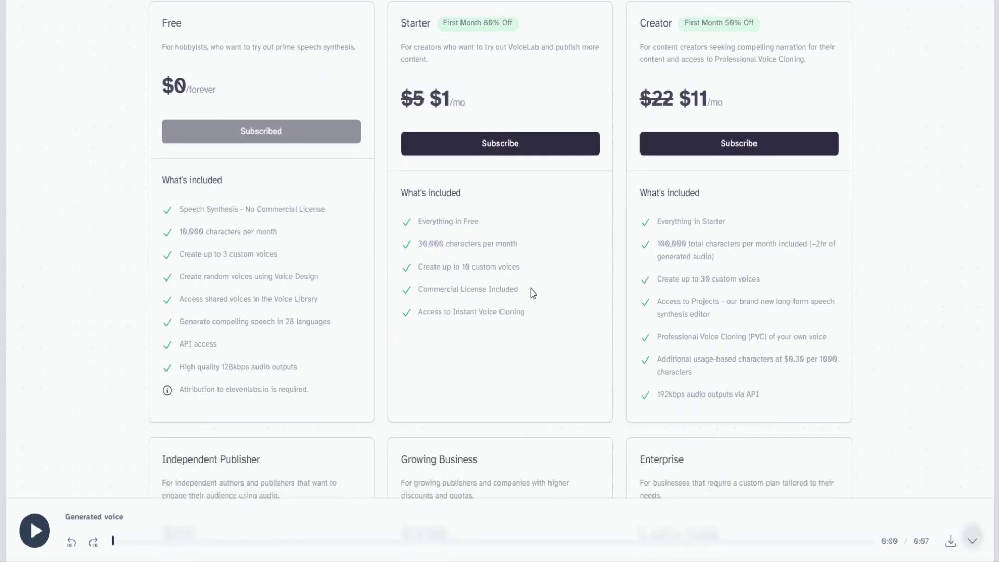
left_click_drag(520, 313, 426, 312)
scroll(988, 106, "up", 5)
scroll(987, 188, "down", 12)
scroll(500, 247, "down", 1)
scroll(500, 260, "up", 15)
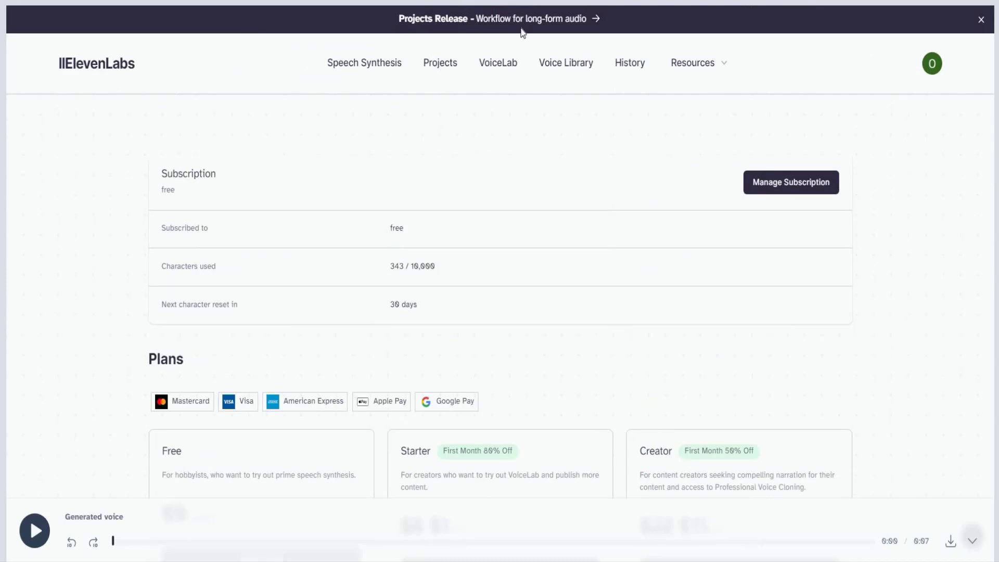
- Return to Speech Synthesis to look over its settings and text, and visit VoiceLab and the Voice Library
left_click(101, 72)
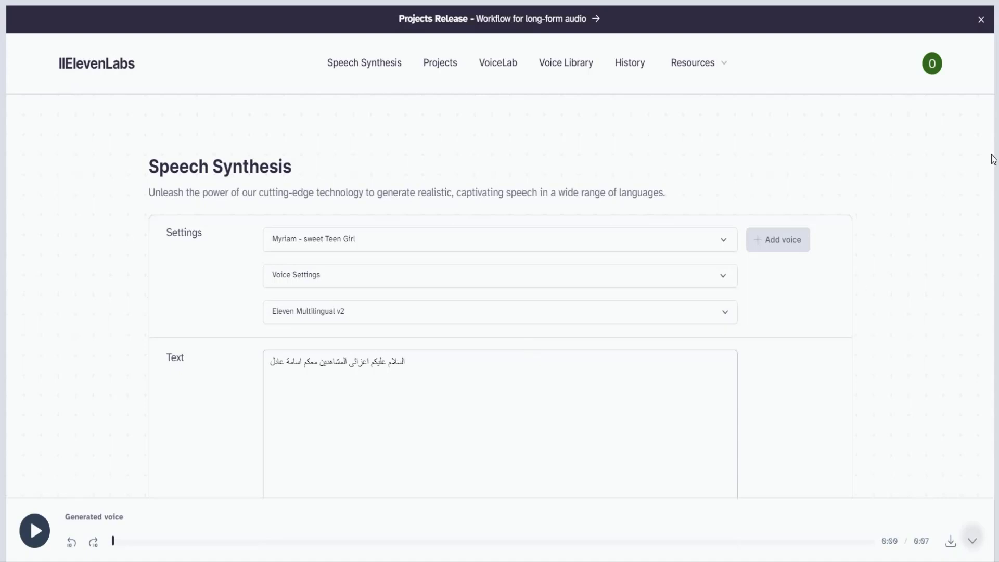
scroll(854, 236, "down", 4)
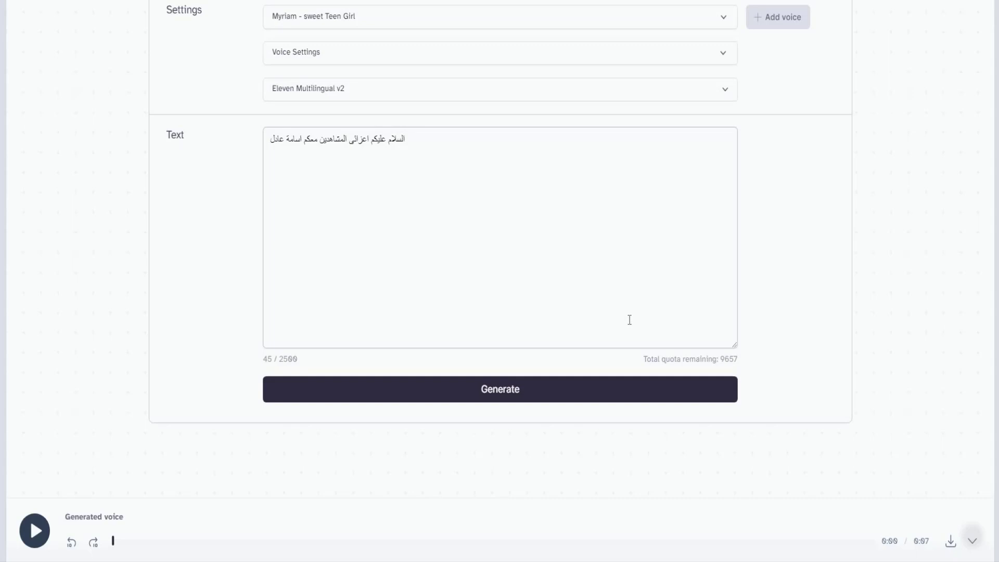
scroll(647, 69, "up", 4)
left_click(488, 65)
left_click(570, 63)
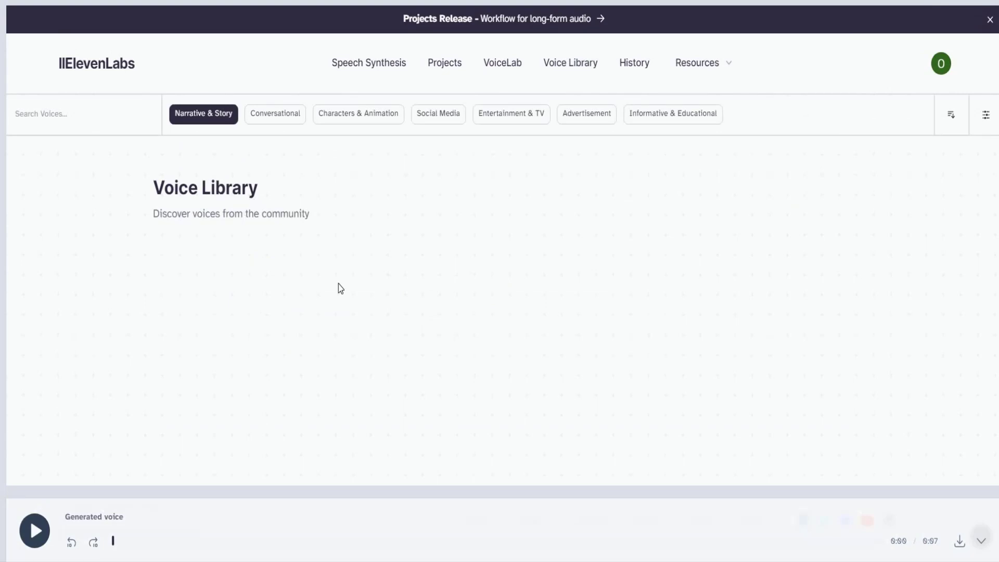
- Reopen the subscription plans through Projects to examine the Free plan's monthly character allowance, and return to Speech Synthesis
left_click(441, 63)
left_click(454, 224)
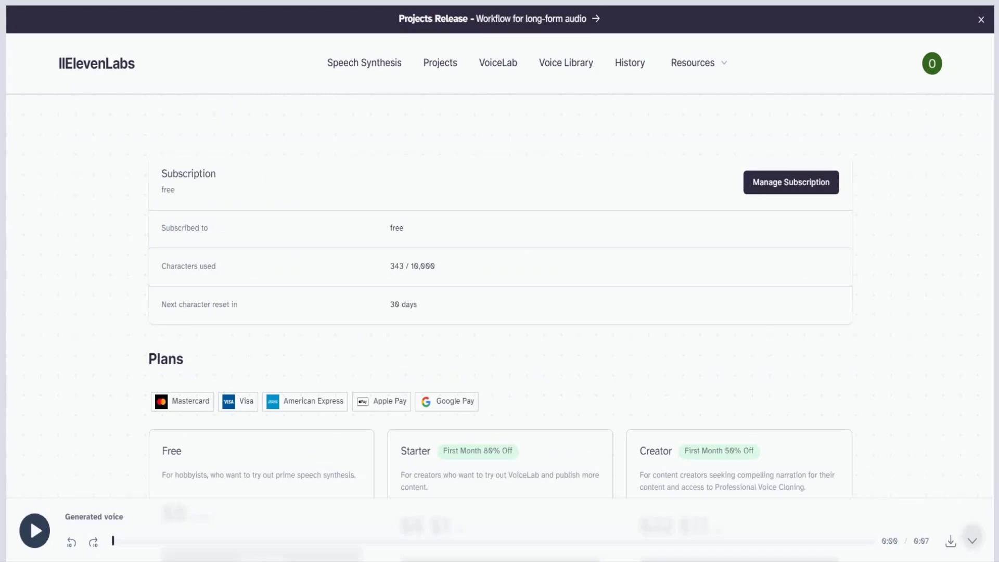
scroll(674, 136, "down", 8)
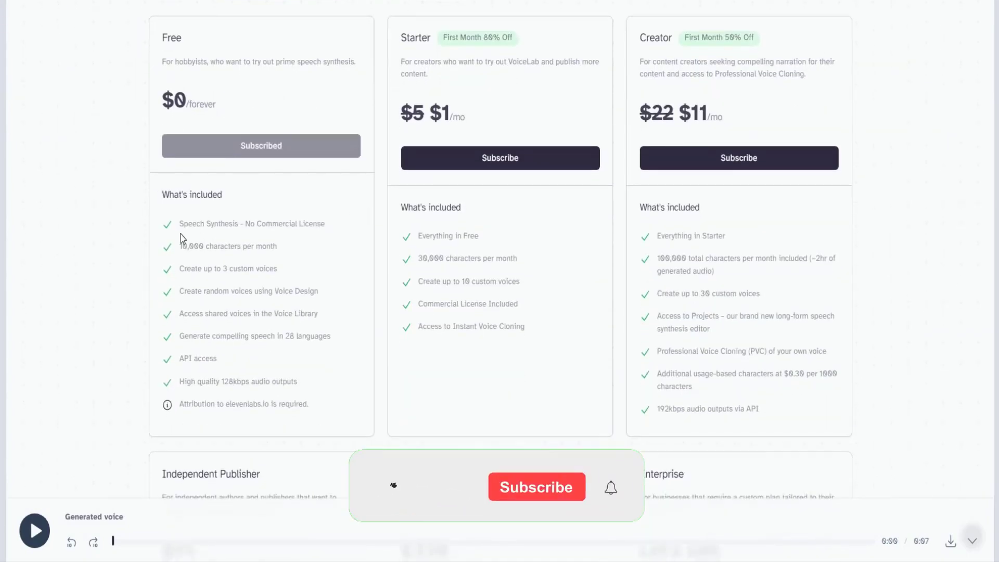
double_click(191, 246)
left_click(278, 228)
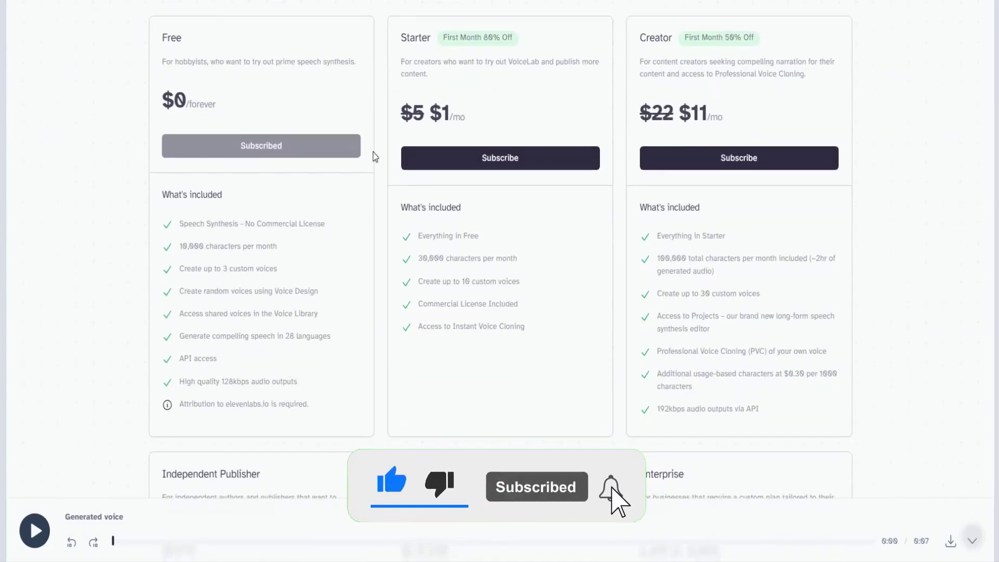
left_click_drag(278, 227, 204, 246)
scroll(236, 90, "up", 8)
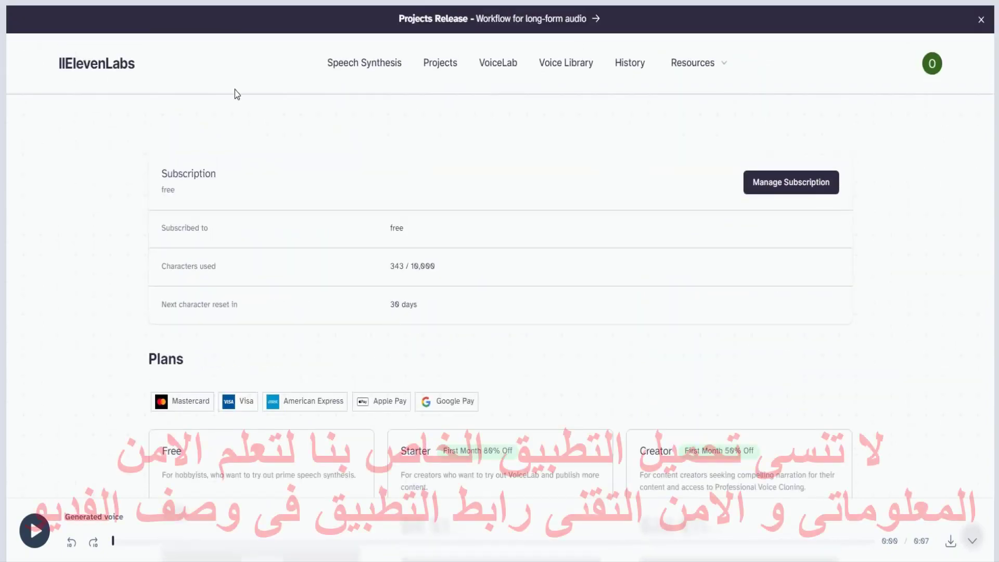
left_click(365, 63)
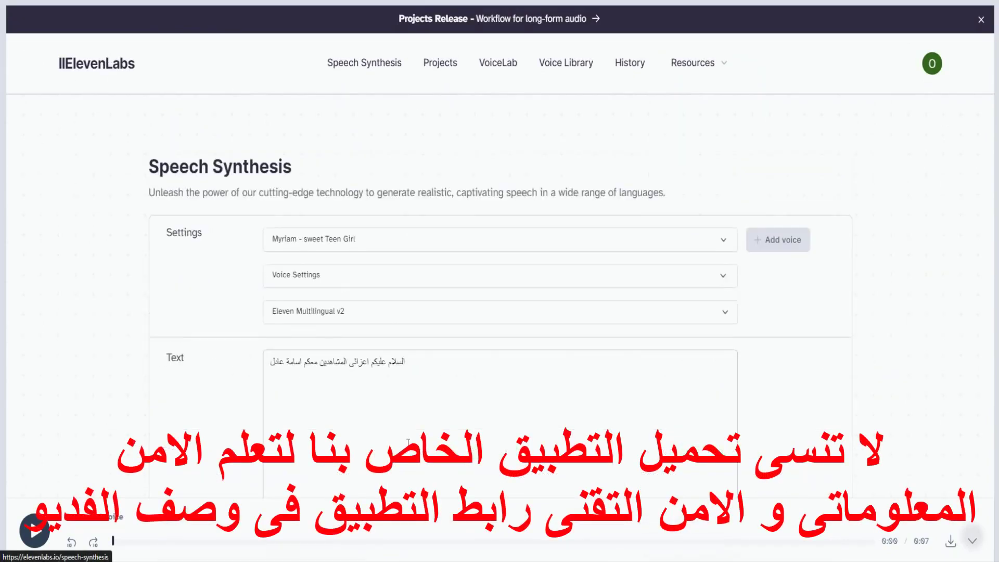